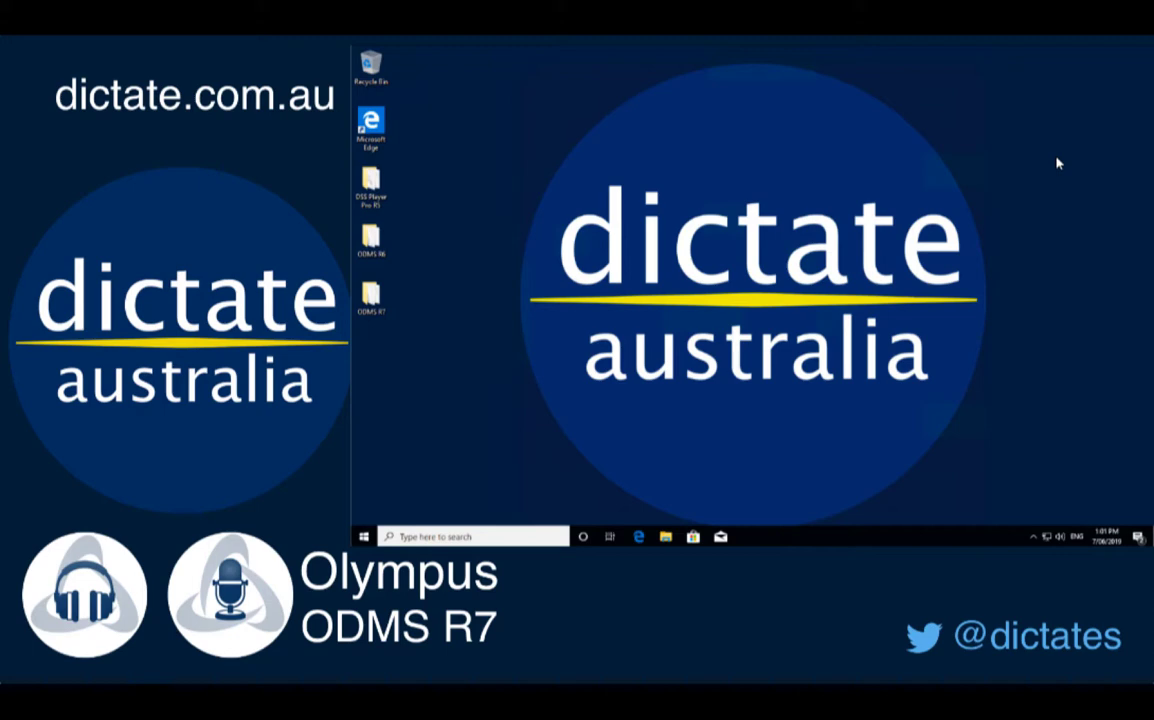
# - Open the Start menu to show the recently added Transcription Module tile
pyautogui.click(364, 537)
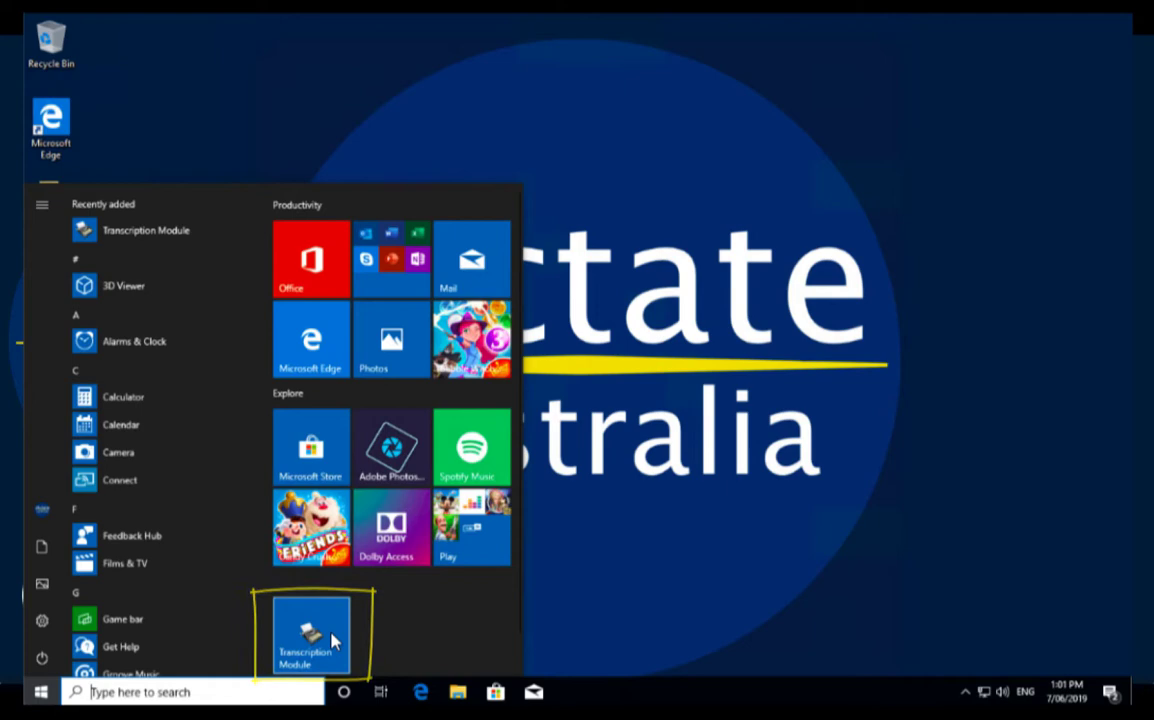
# - Close the Start menu to return to the desktop and its ODMS folders
pyautogui.click(660, 525)
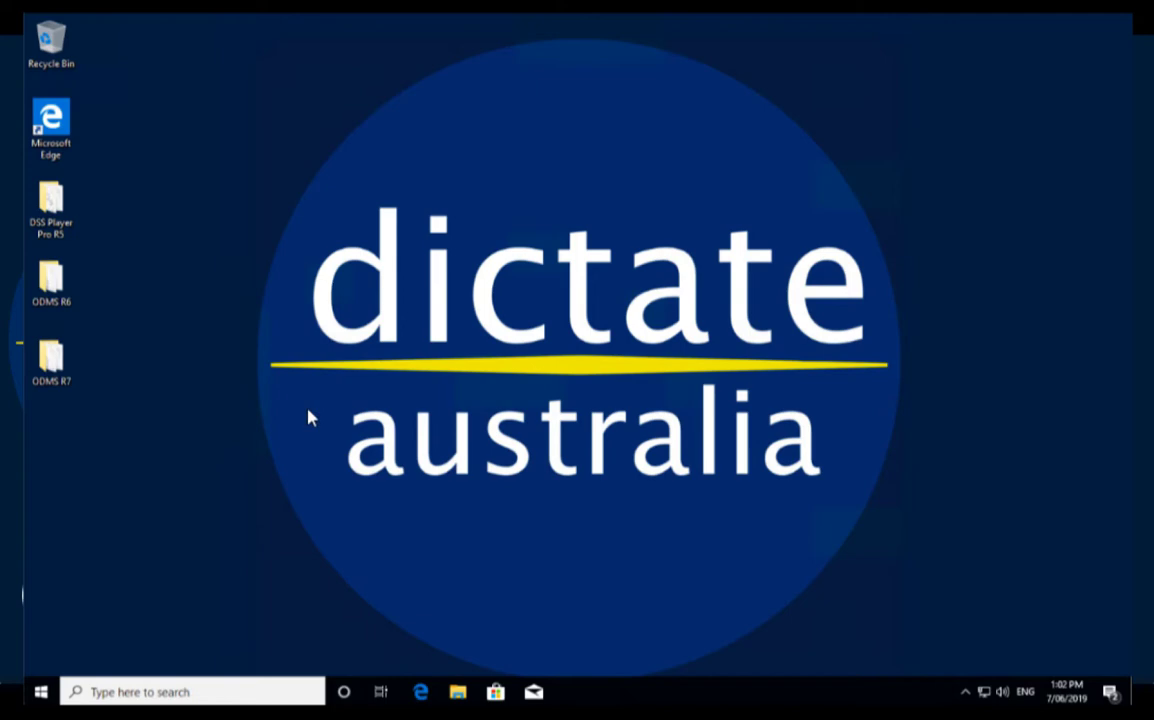
# - Open the ODMS R7 desktop folder and point out its DotNet and ODMS_R7 subfolders
pyautogui.click(60, 362)
pyautogui.doubleClick(60, 362)
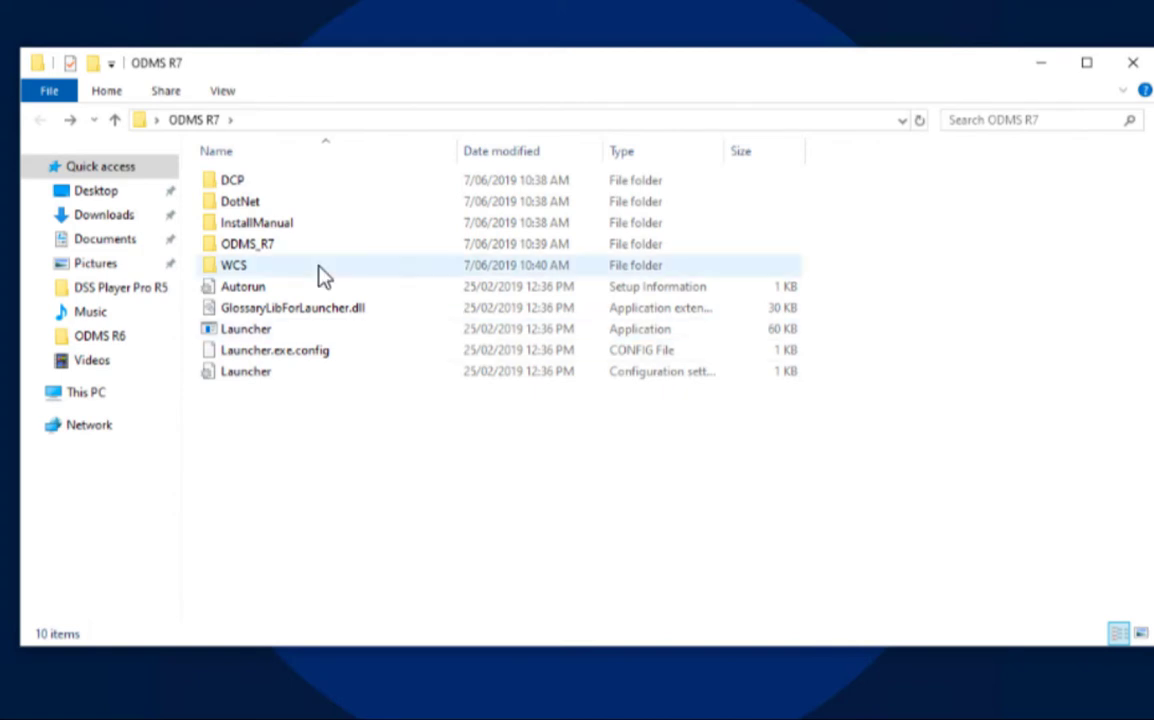
pyautogui.click(292, 200)
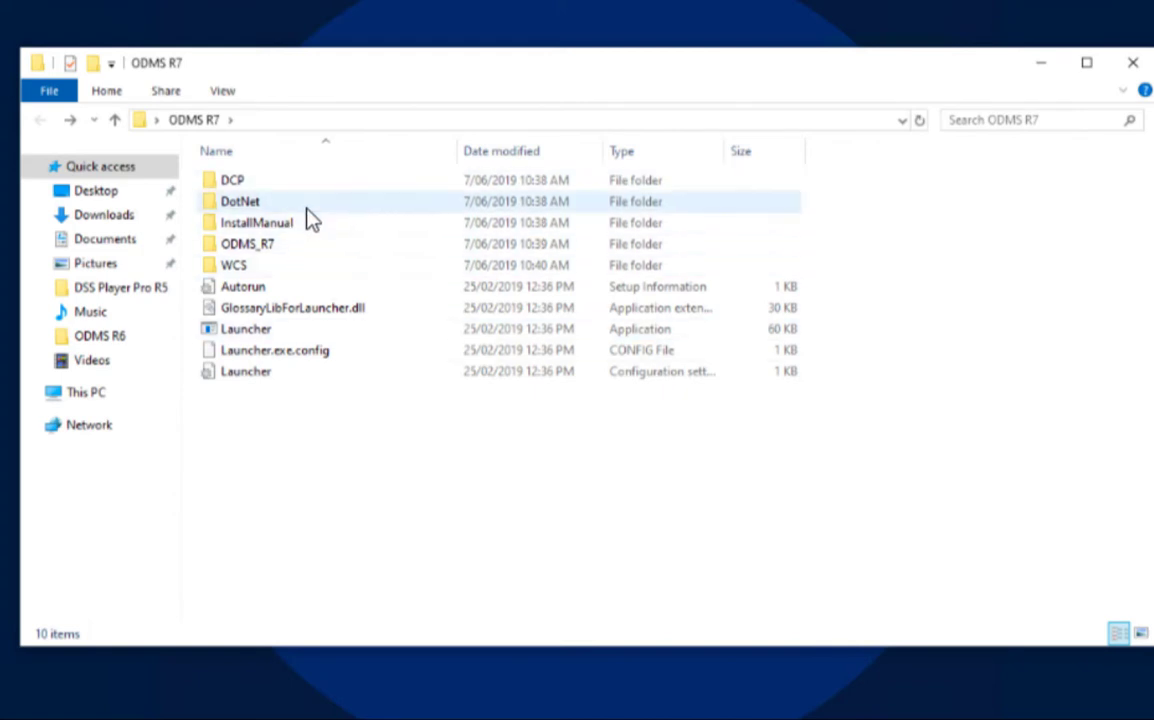
pyautogui.click(289, 244)
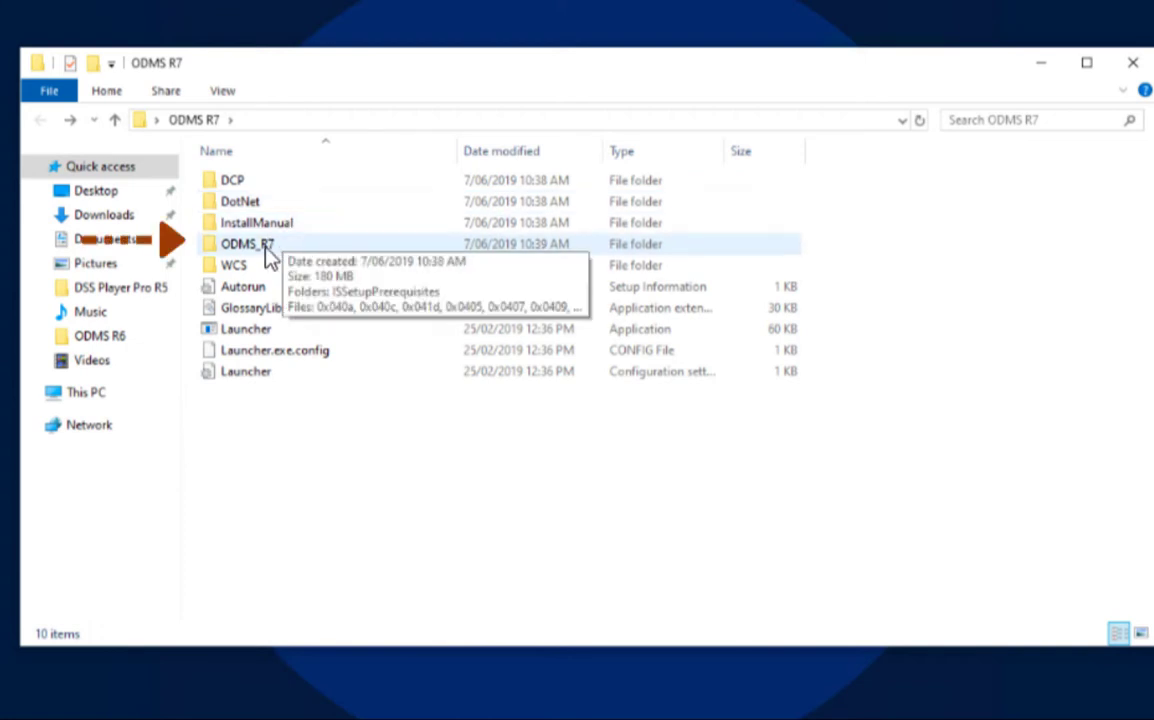
# - Run the setup in ODMS_R7 as administrator and allow it through the UAC prompt
pyautogui.doubleClick(268, 255)
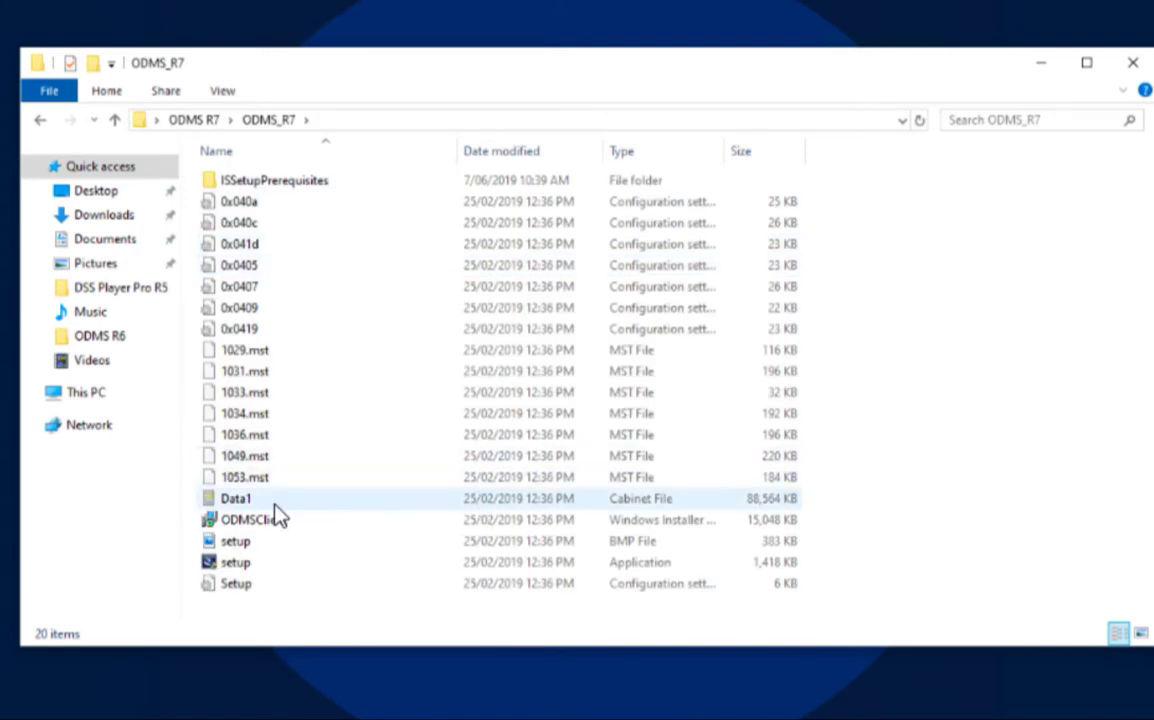
pyautogui.rightClick(243, 568)
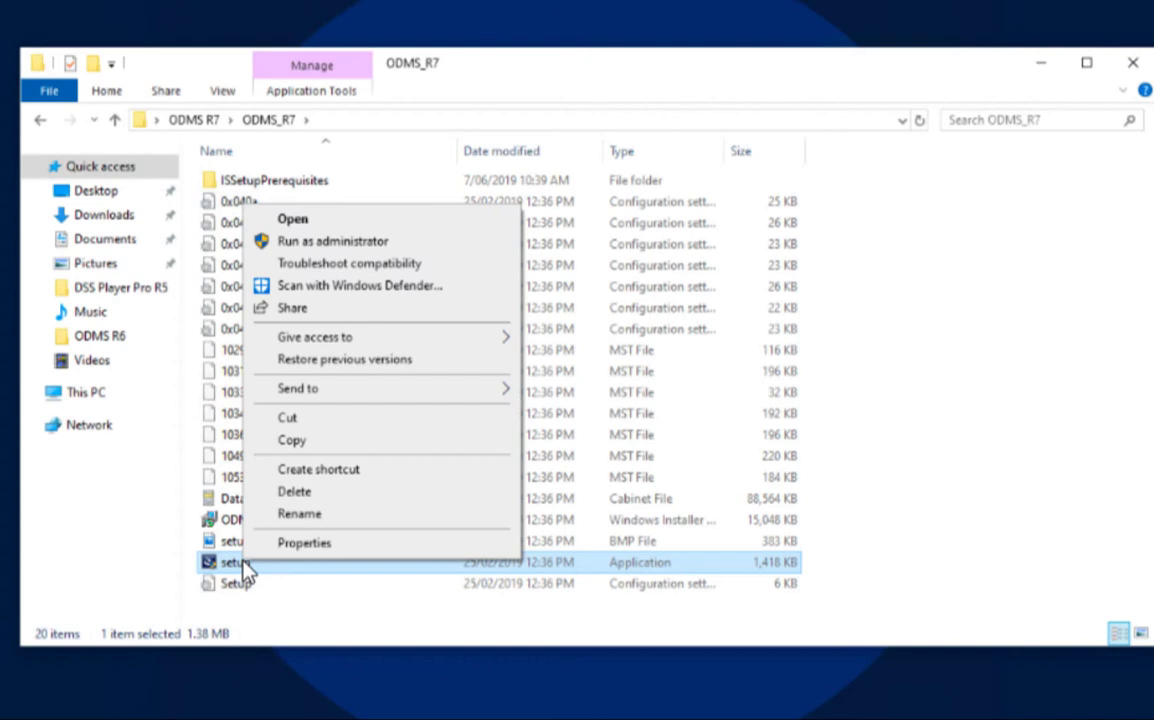
pyautogui.click(368, 245)
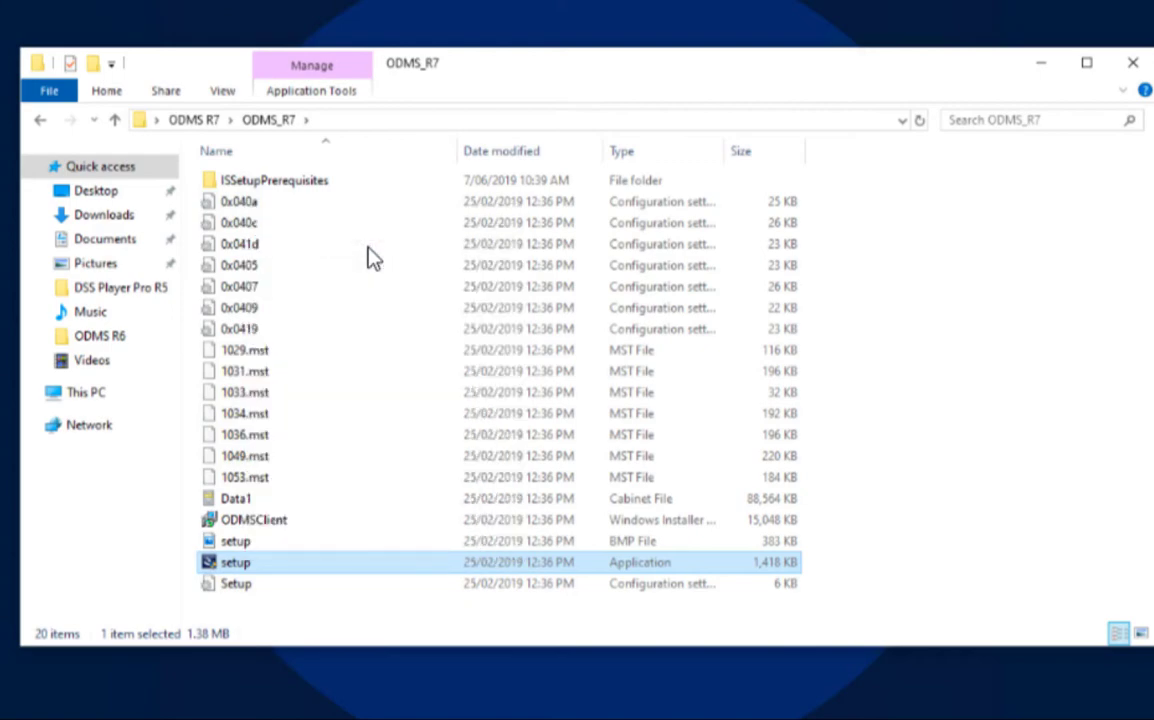
pyautogui.click(476, 486)
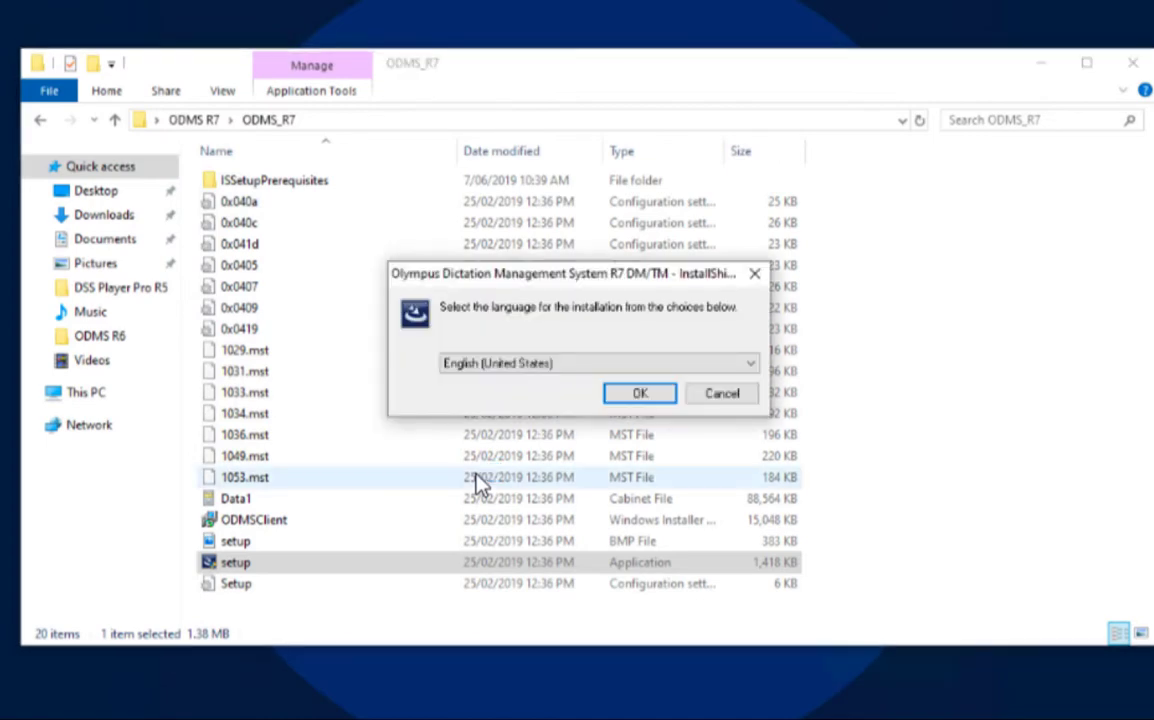
# - Choose English (United States) and install the Visual C++ 2015 prerequisite
pyautogui.click(616, 396)
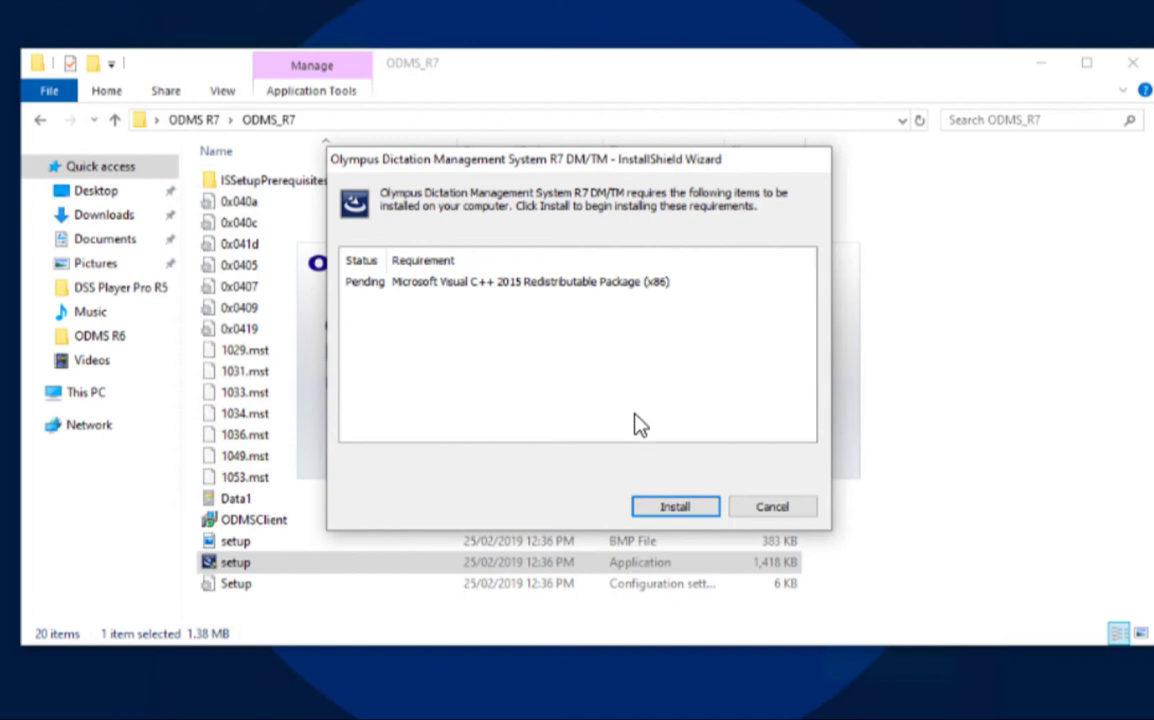
pyautogui.click(662, 506)
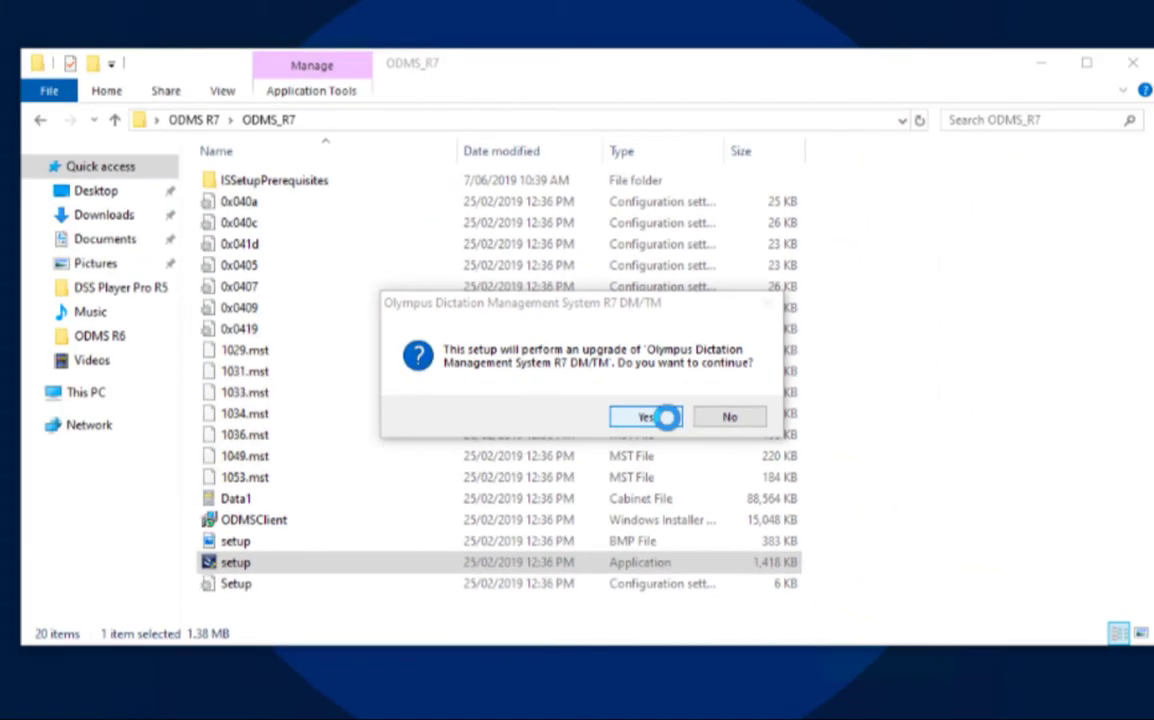
# - Accept the upgrade and the licence terms, reaching the Organization field on Customer Information
pyautogui.click(666, 417)
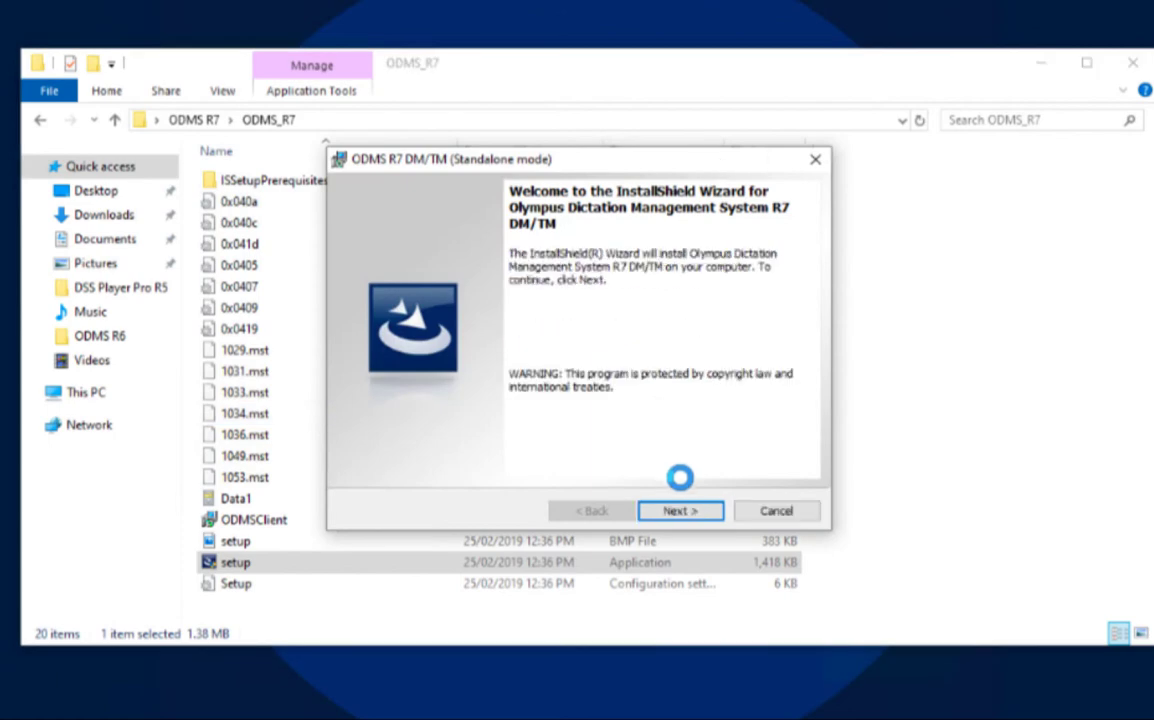
pyautogui.click(684, 516)
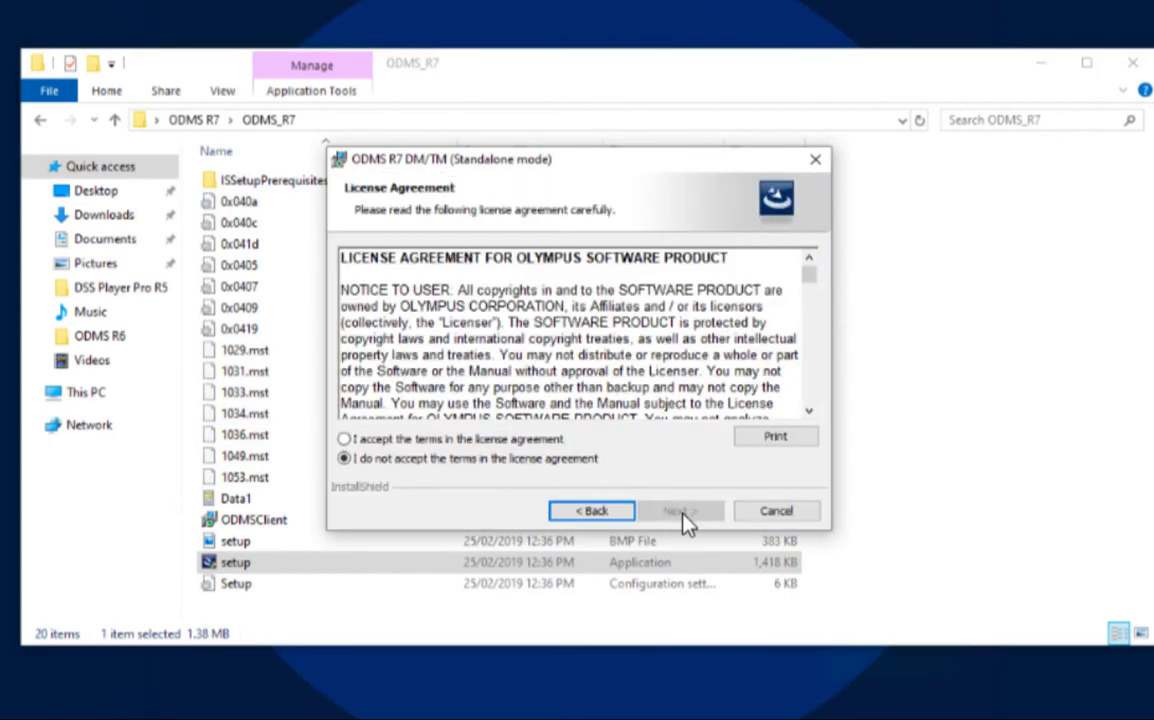
pyautogui.click(549, 440)
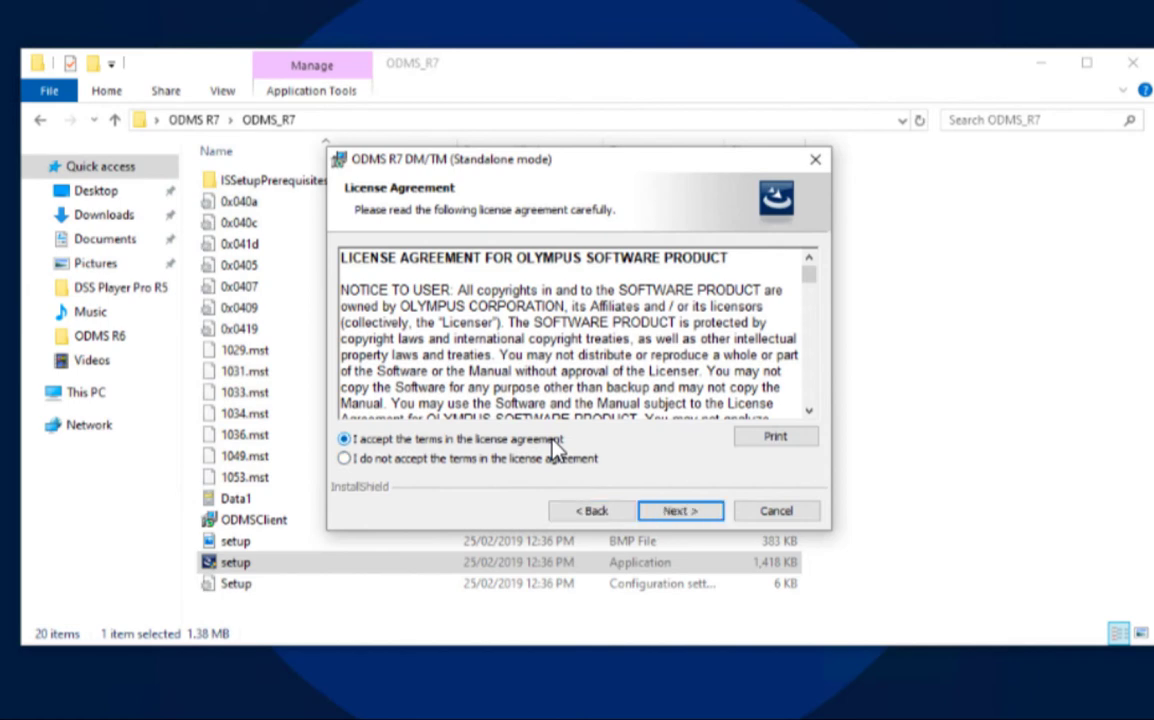
pyautogui.click(673, 509)
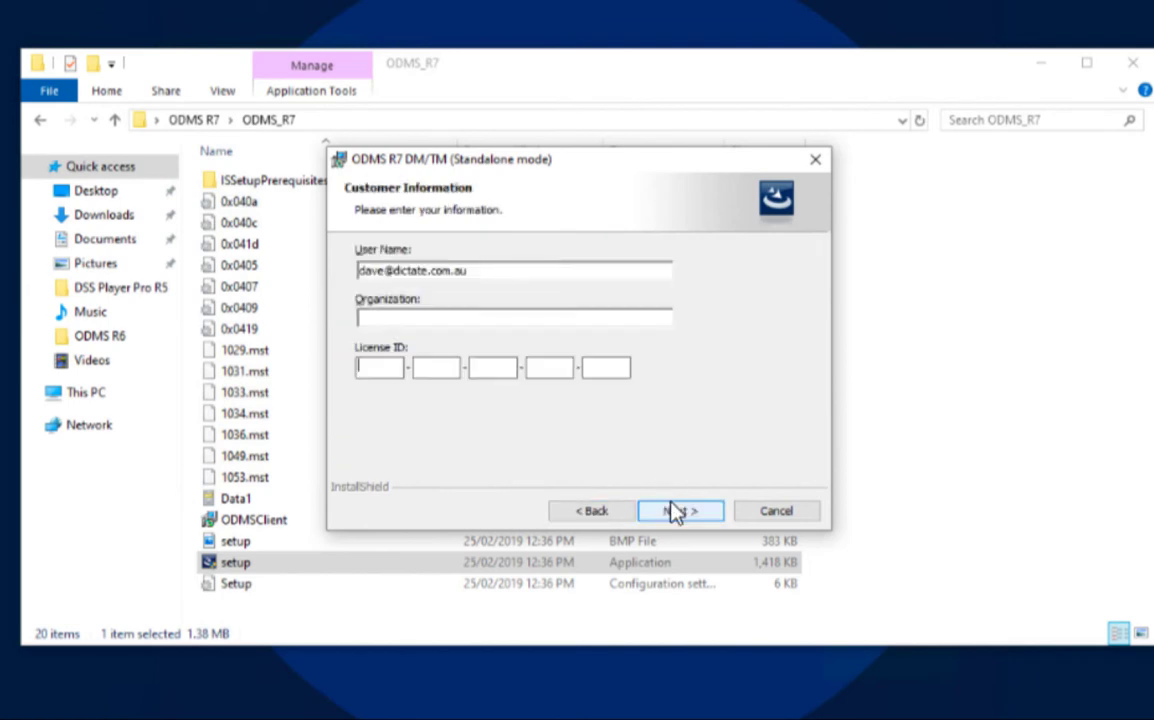
pyautogui.click(624, 318)
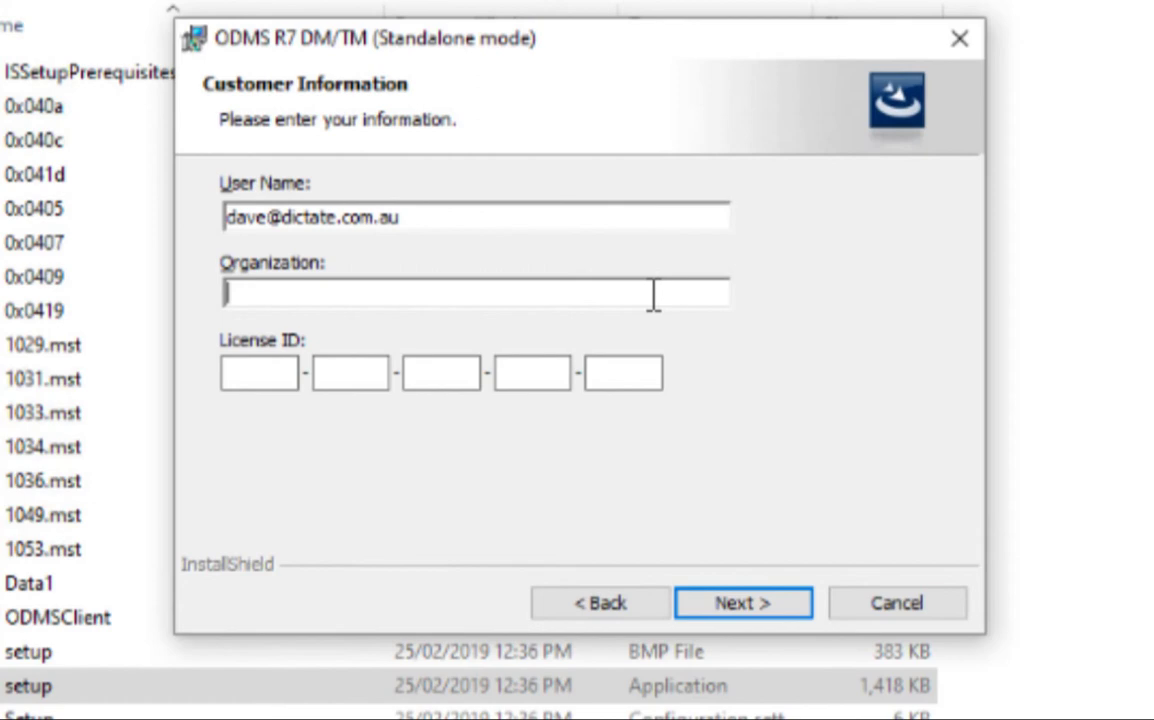
pyautogui.write('Dictate A')
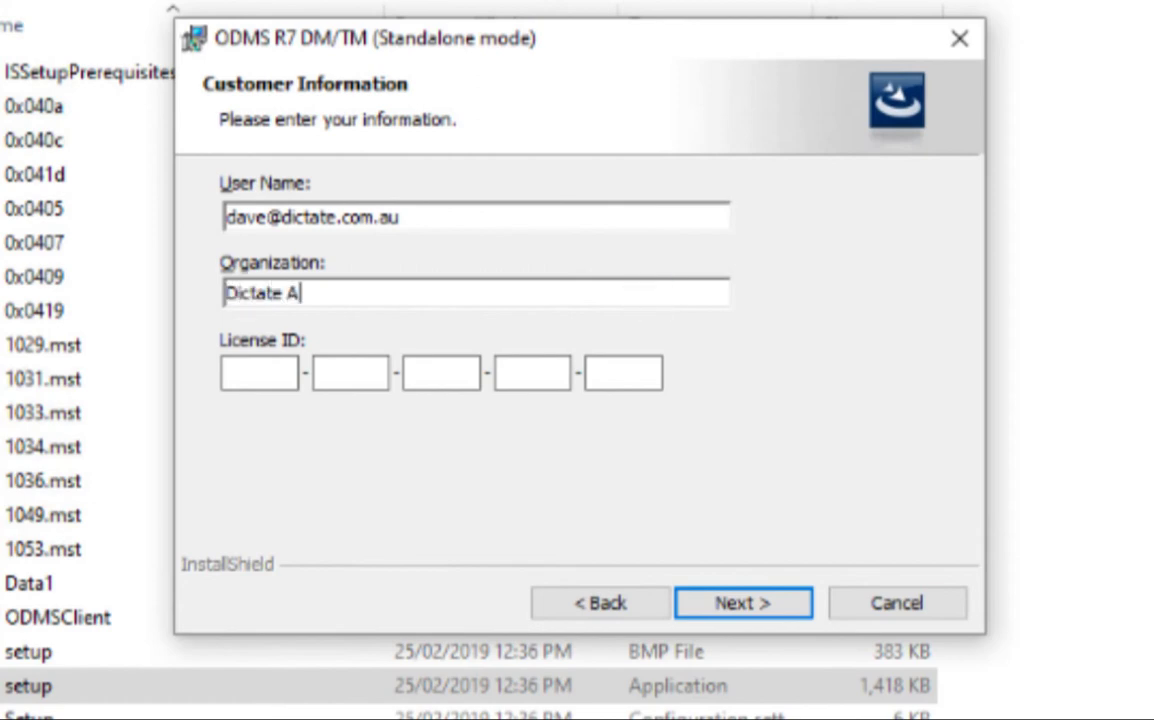
pyautogui.write('ustralia P')
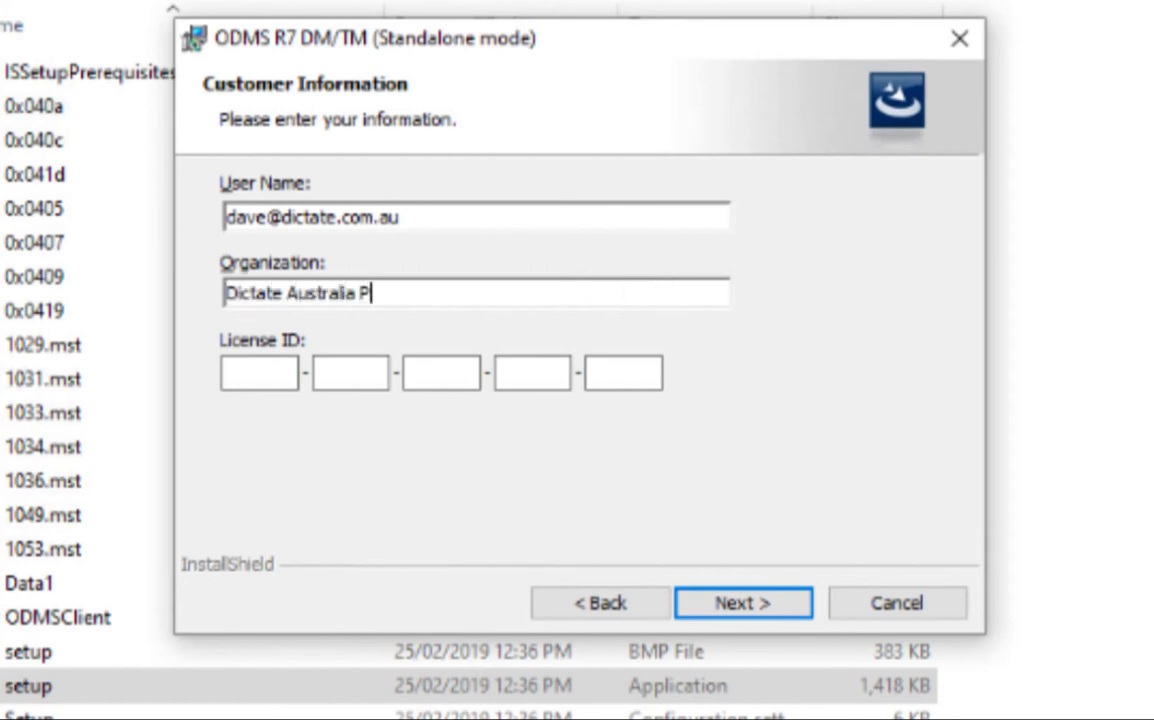
pyautogui.write('ty Ltd')
pyautogui.click(290, 369)
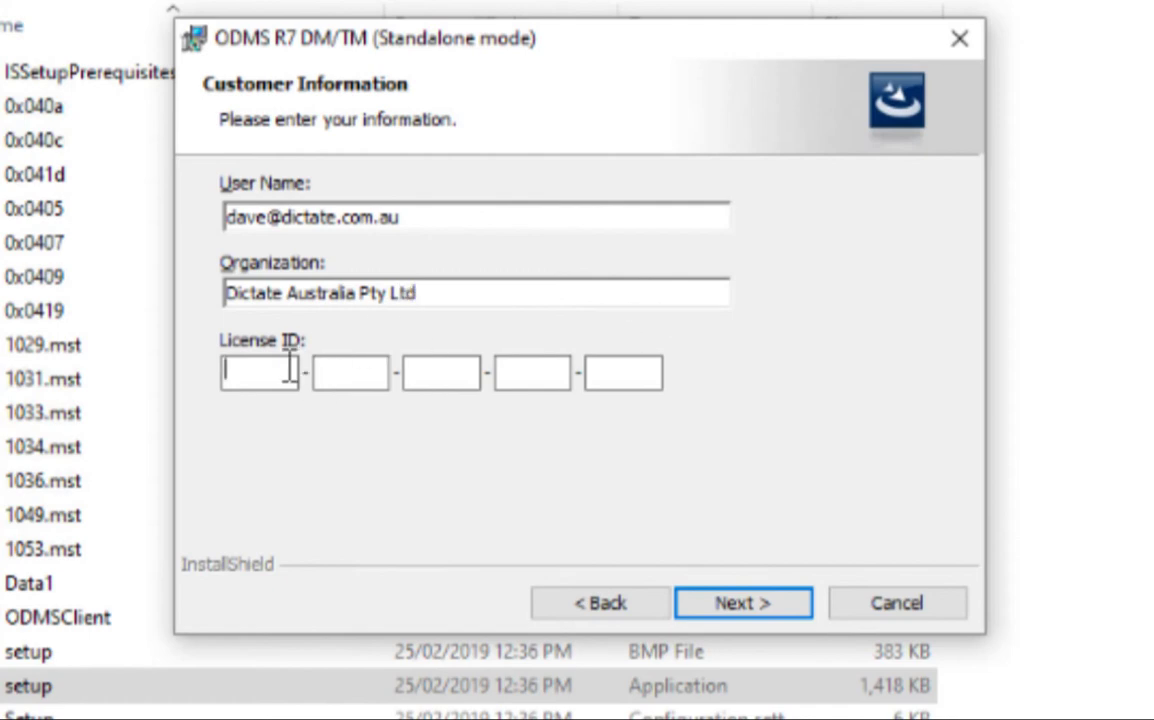
pyautogui.write('RT')
pyautogui.write('76')
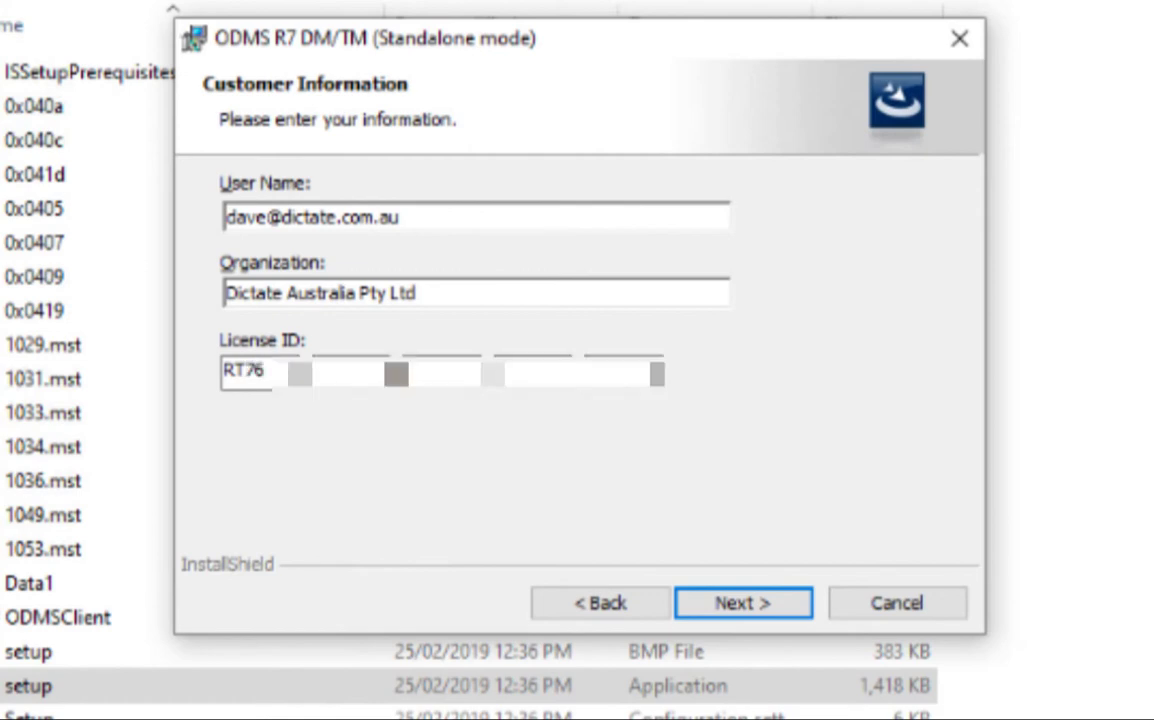
pyautogui.write('00')
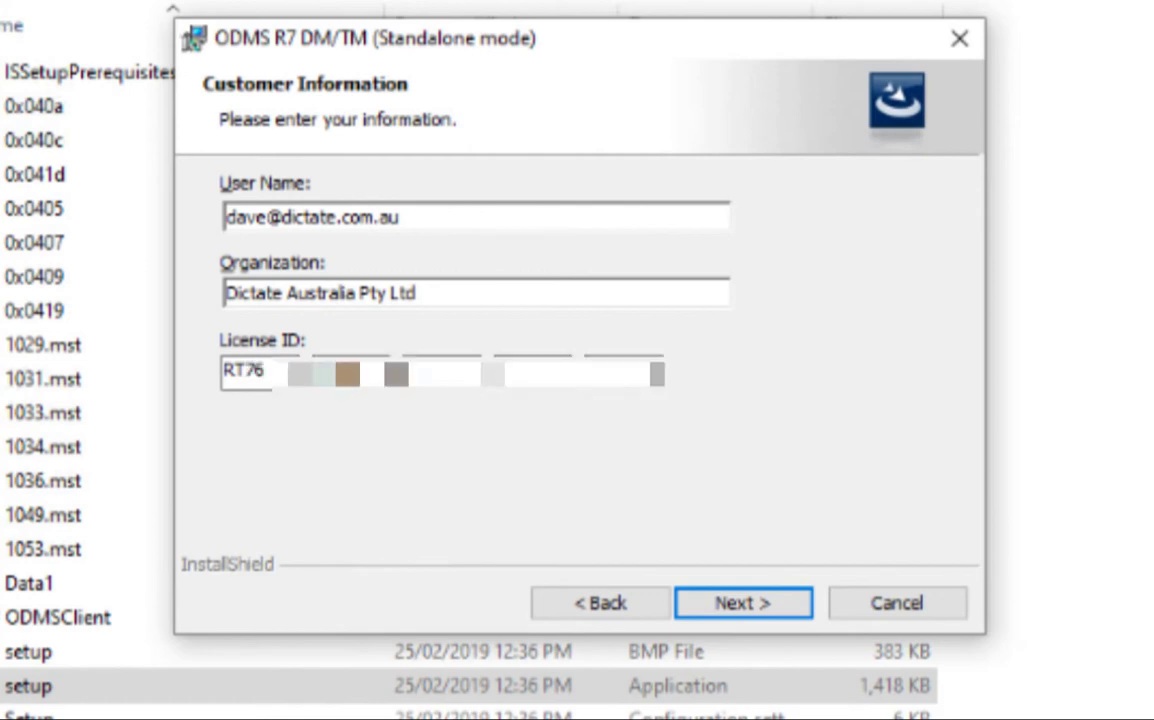
pyautogui.write('0000')
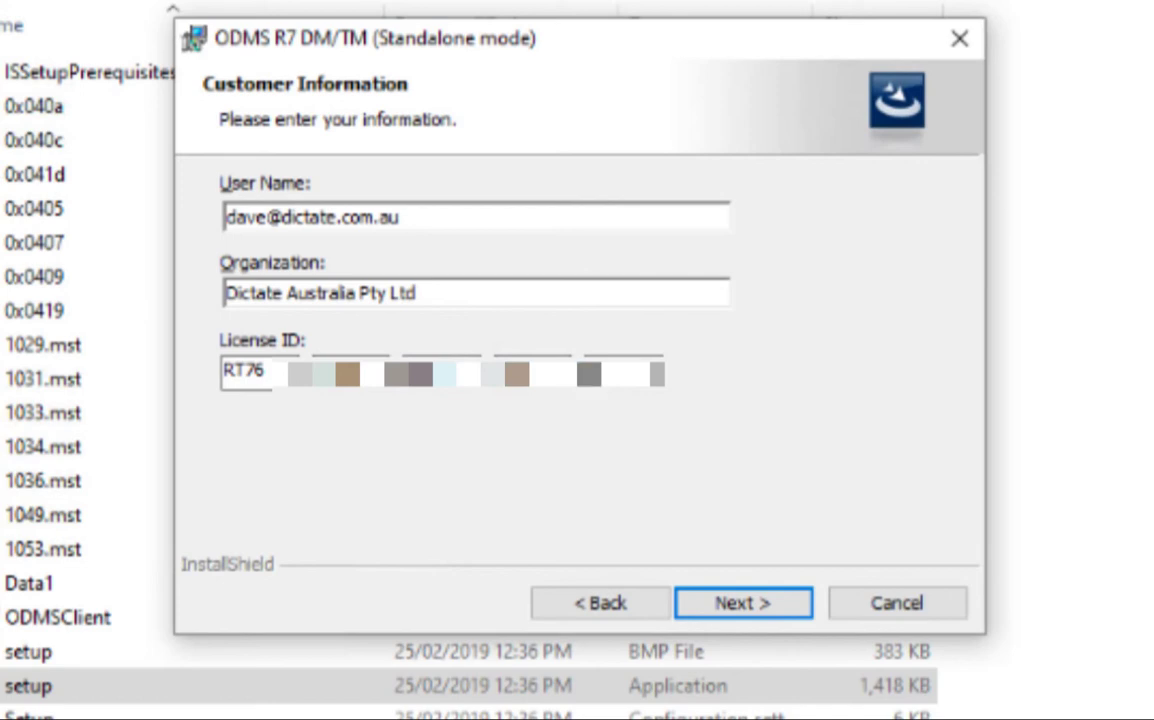
pyautogui.write('00')
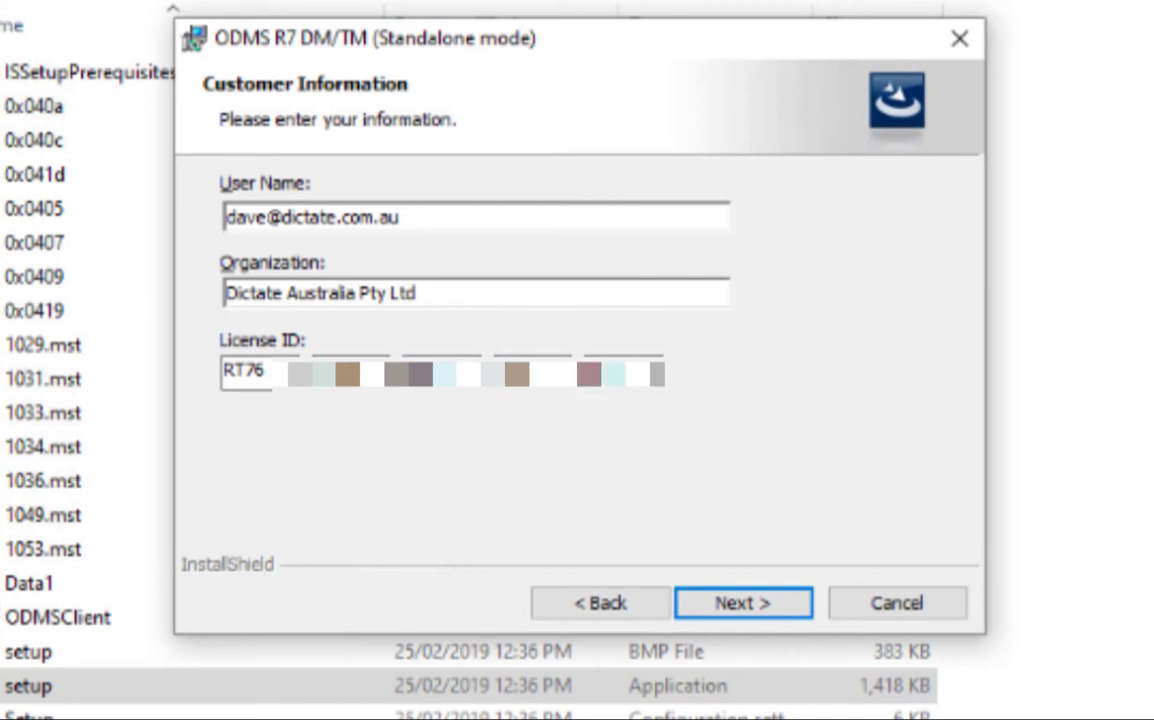
pyautogui.click(742, 603)
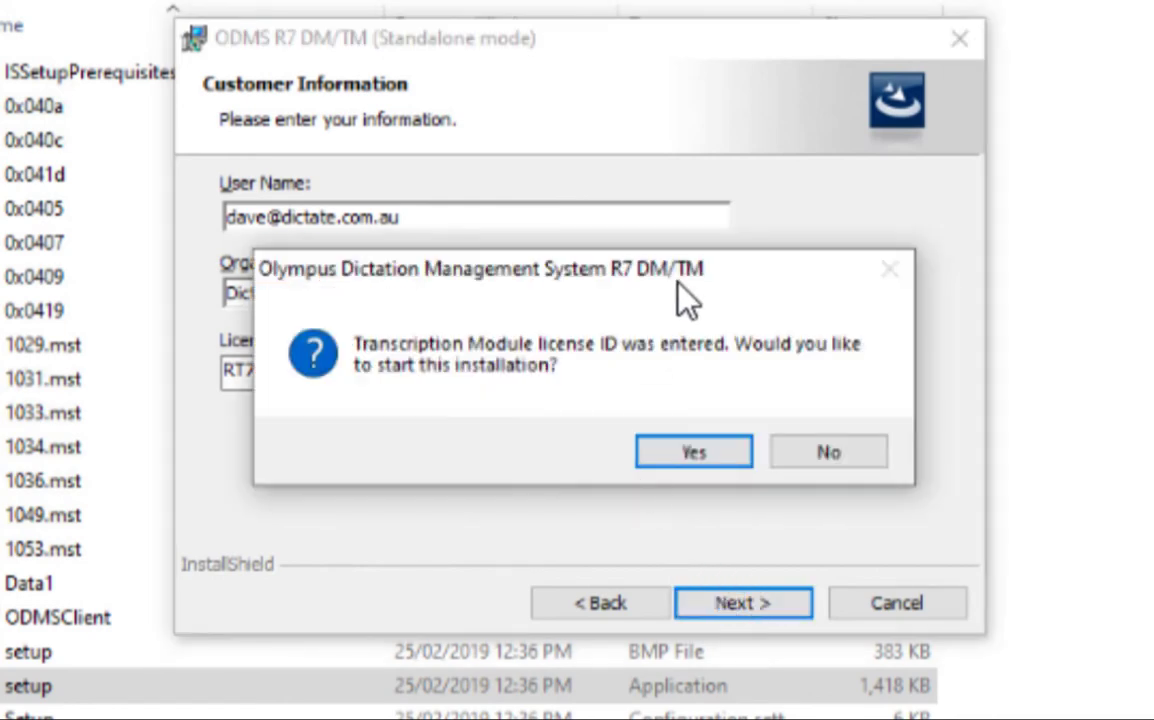
# - Move the confirmation prompt aside and confirm installing the Transcription Module
pyautogui.moveTo(672, 288)
pyautogui.mouseDown()
pyautogui.moveTo(694, 466)
pyautogui.moveTo(676, 497)
pyautogui.mouseUp()
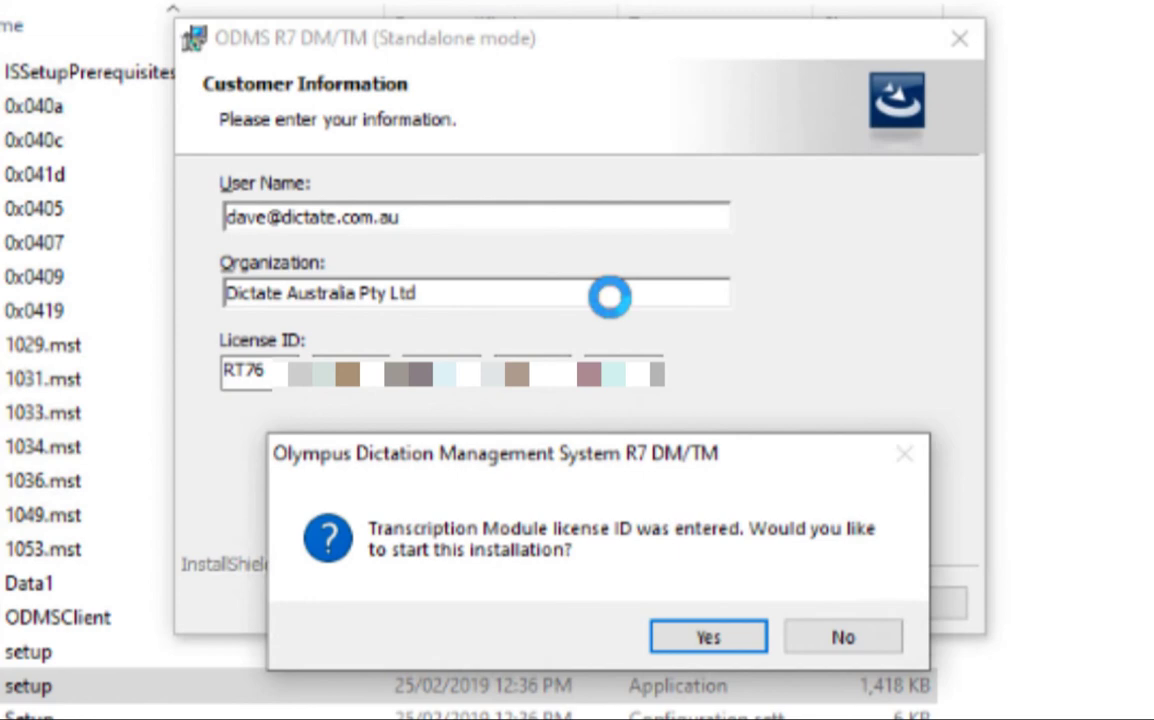
pyautogui.click(722, 648)
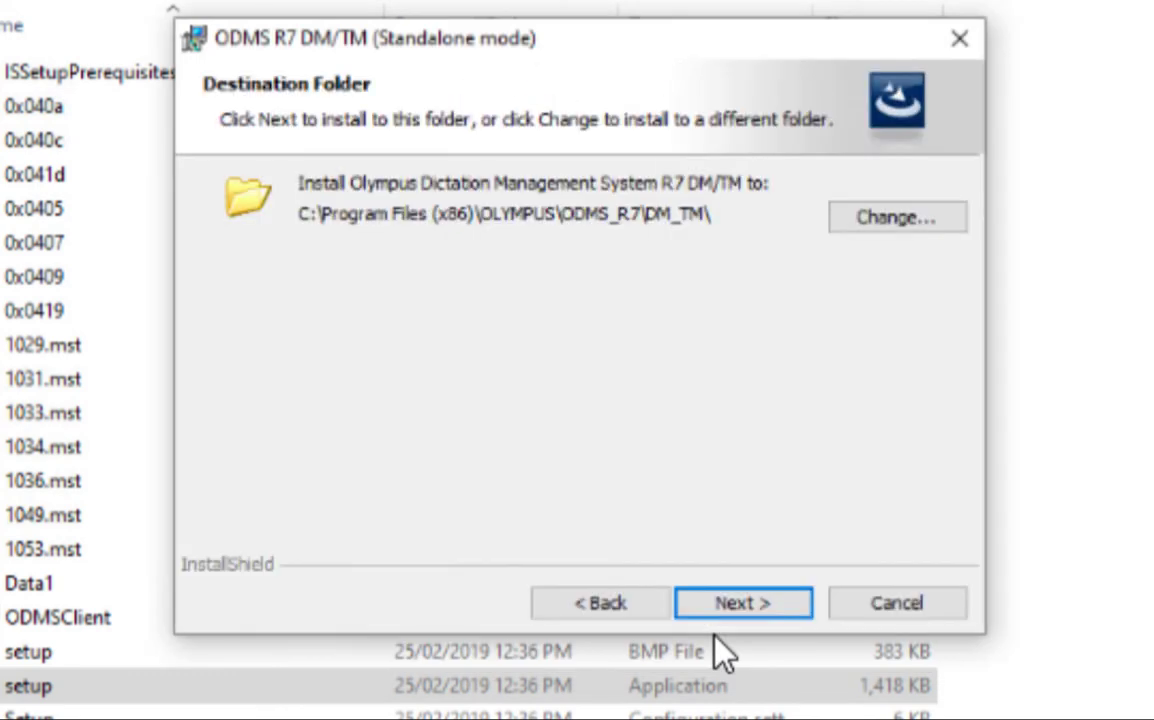
# - Install to the default DM_TM folder, finish with a desktop icon, and close Explorer
pyautogui.click(741, 606)
pyautogui.click(742, 608)
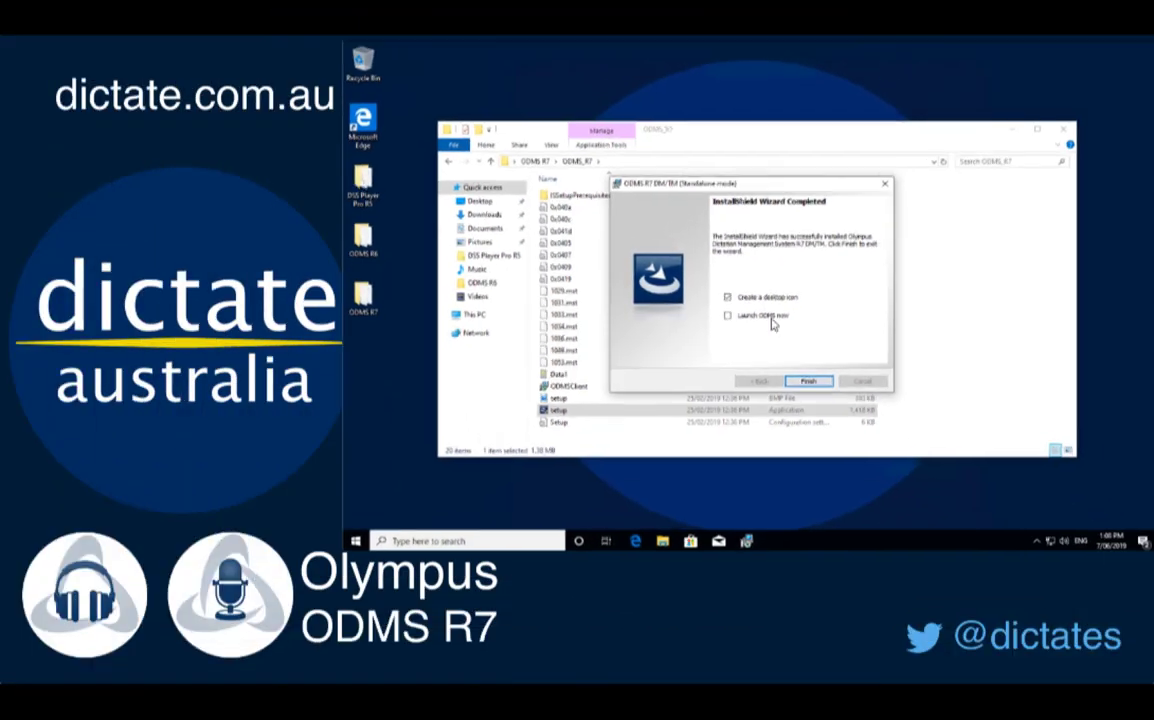
pyautogui.click(808, 381)
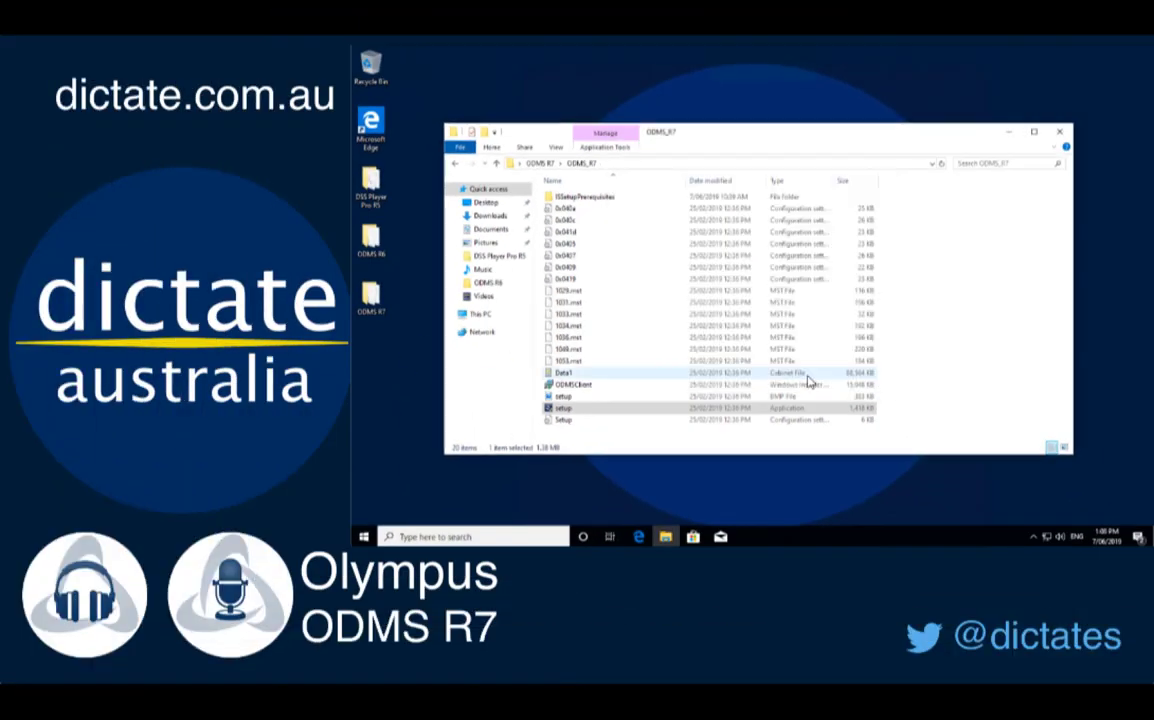
pyautogui.click(1059, 132)
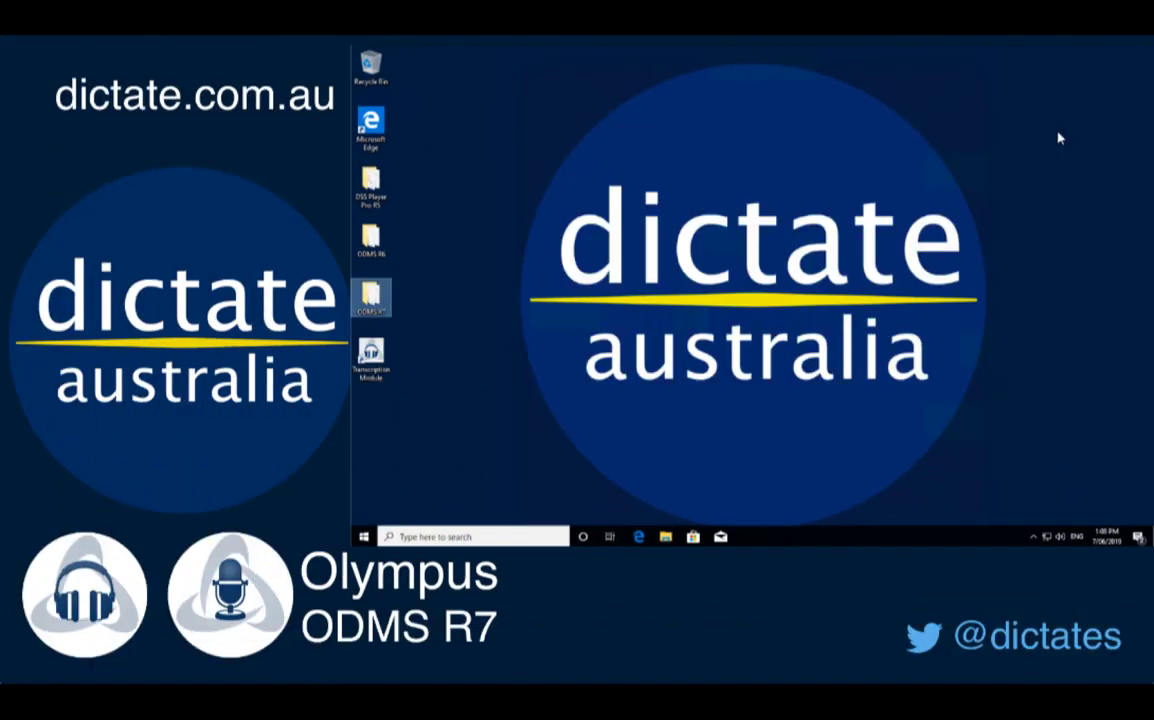